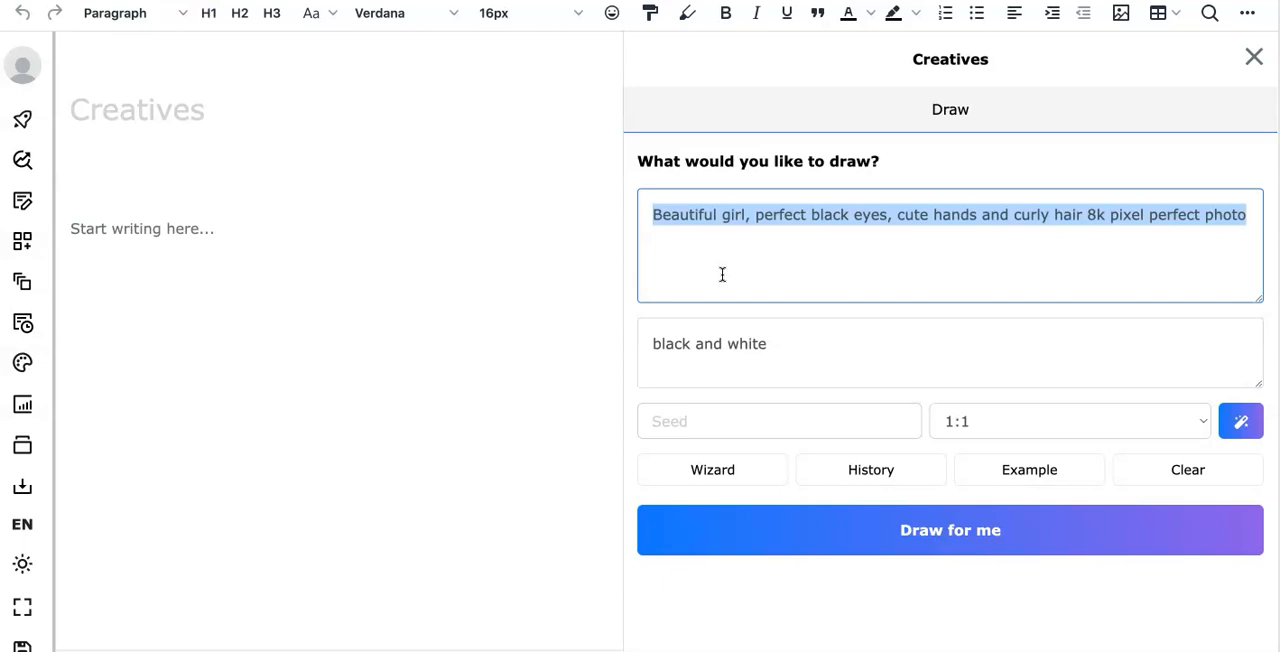
- Replace the drawing prompt with "Cat wearing a hat in the hill" and generate the image
key(BackSpace)
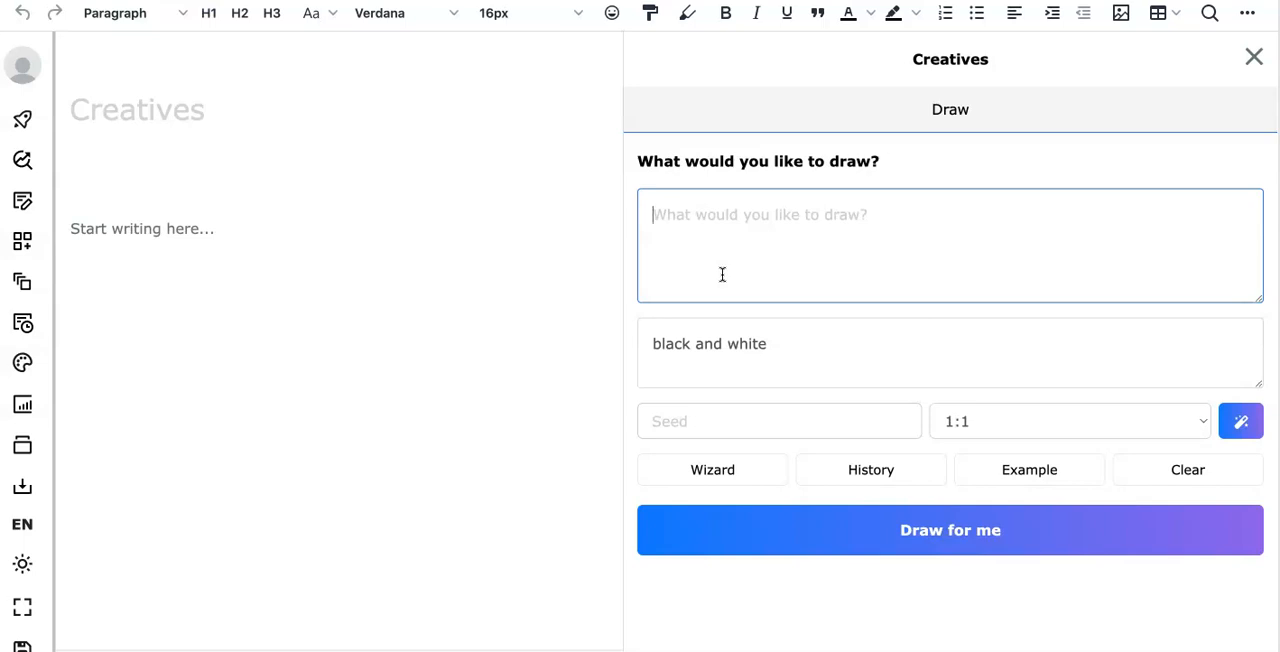
text(Cat )
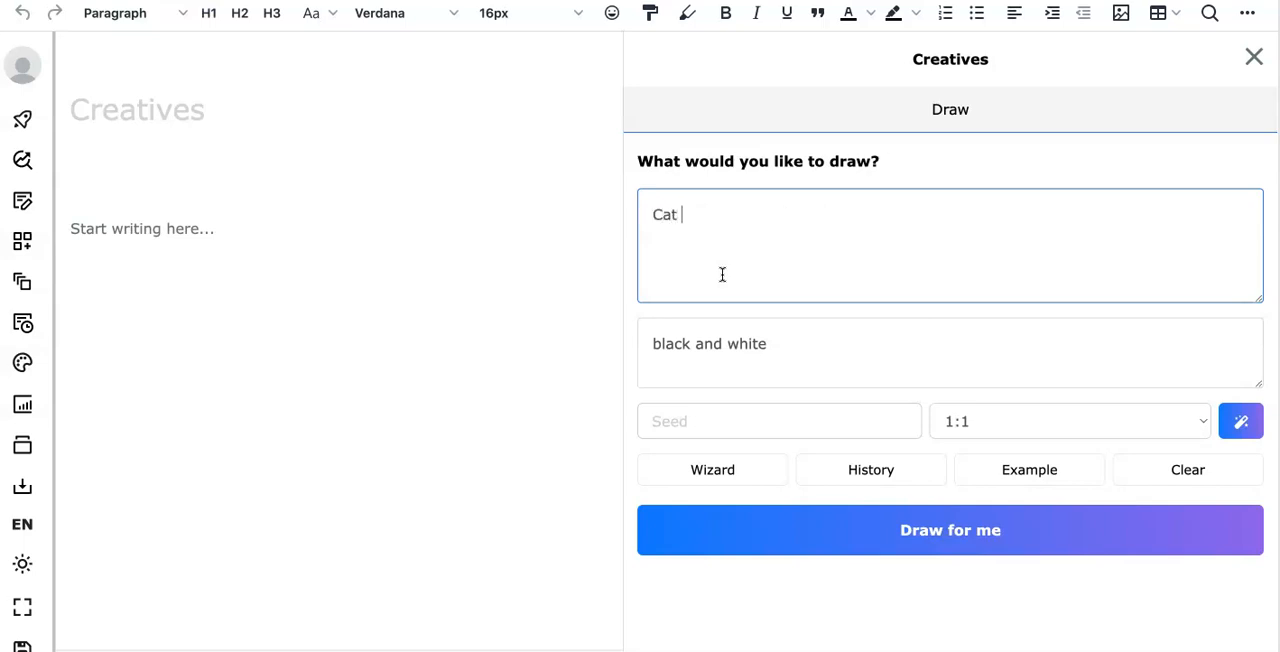
text(ewearing a hat in the hill)
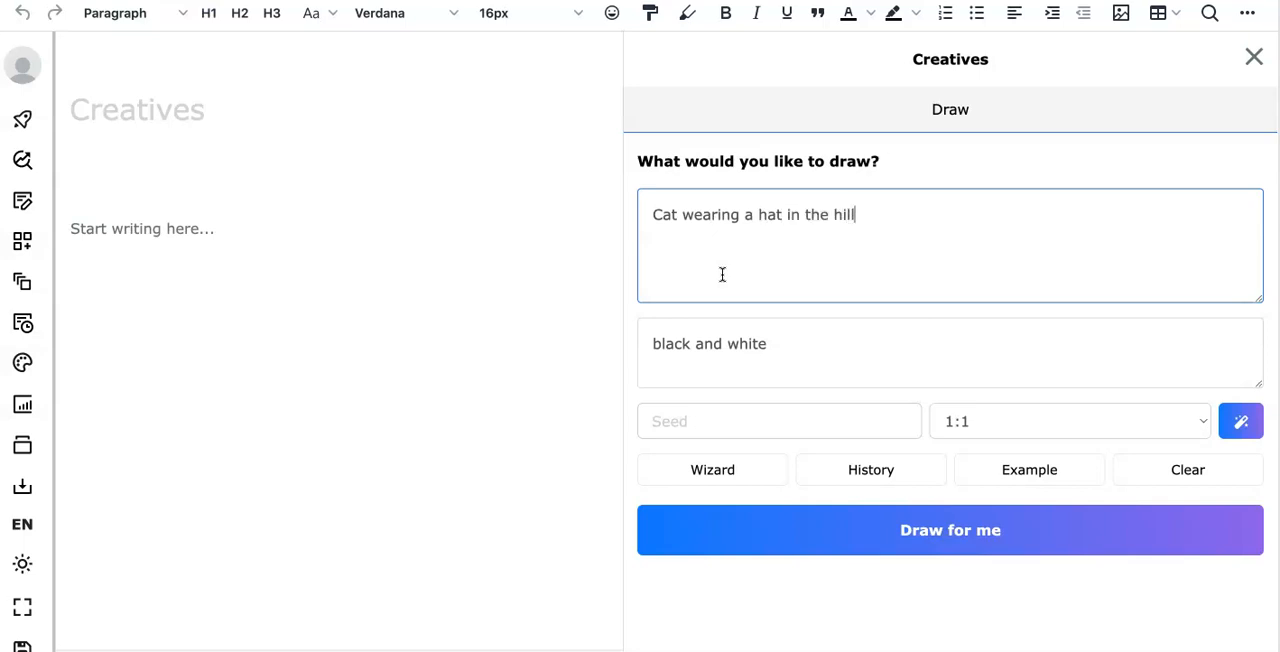
click(871, 526)
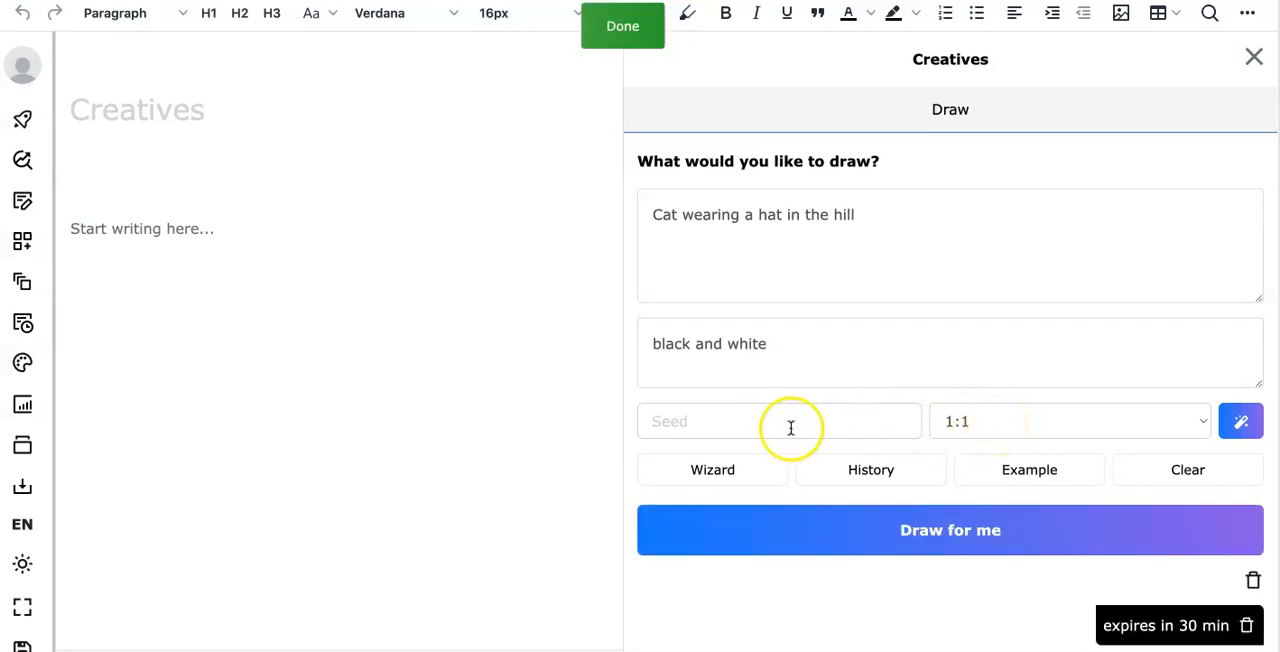
- Examine the generated cat image, viewing it enlarged and closing the preview
scroll(880, 458, down, 5)
scroll(883, 460, down, 2)
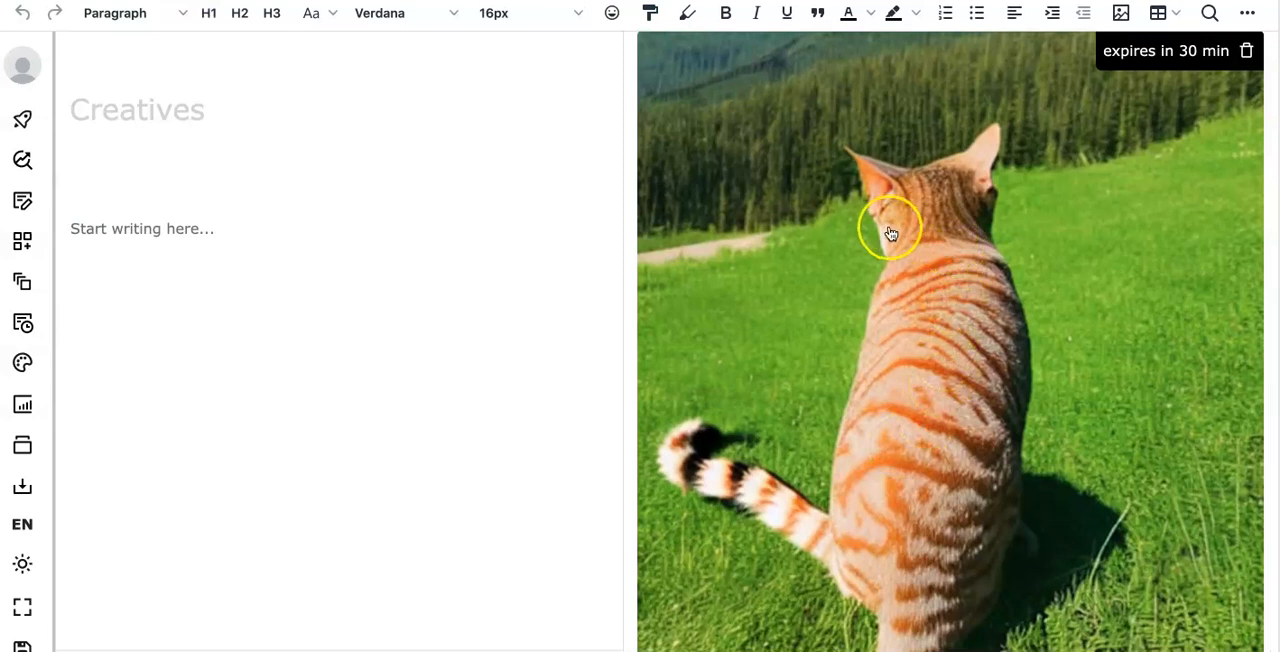
scroll(891, 240, up, 5)
scroll(933, 527, down, 1)
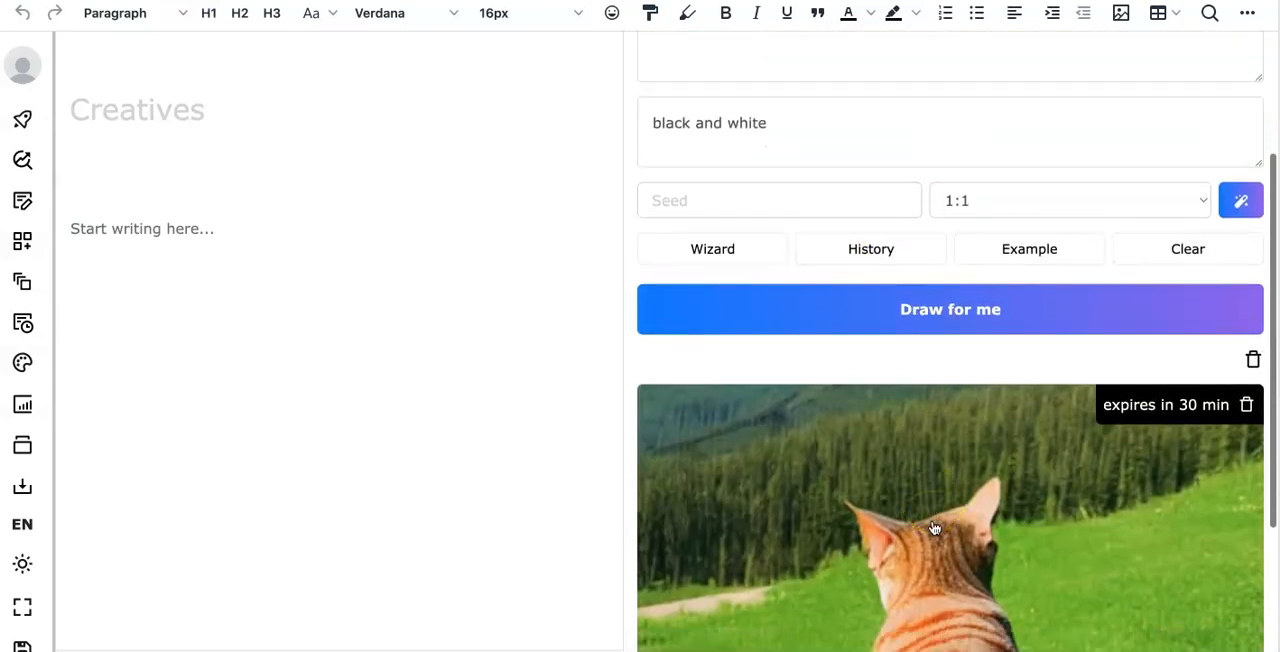
scroll(925, 480, down, 4)
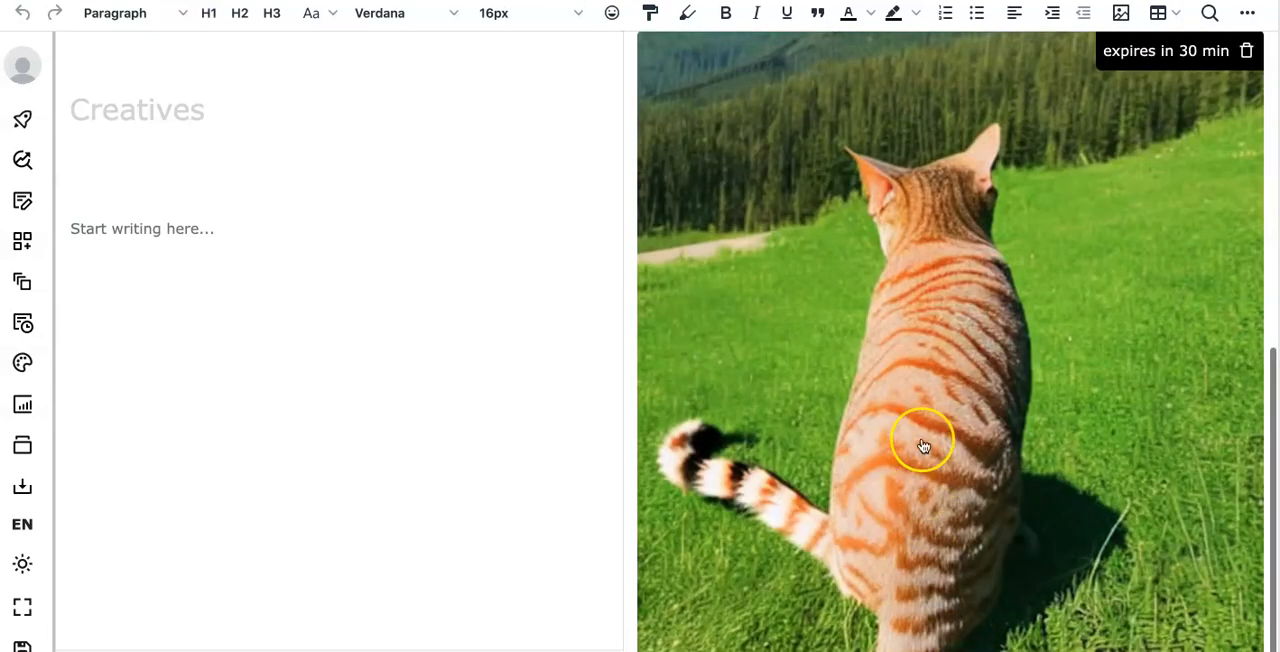
click(879, 339)
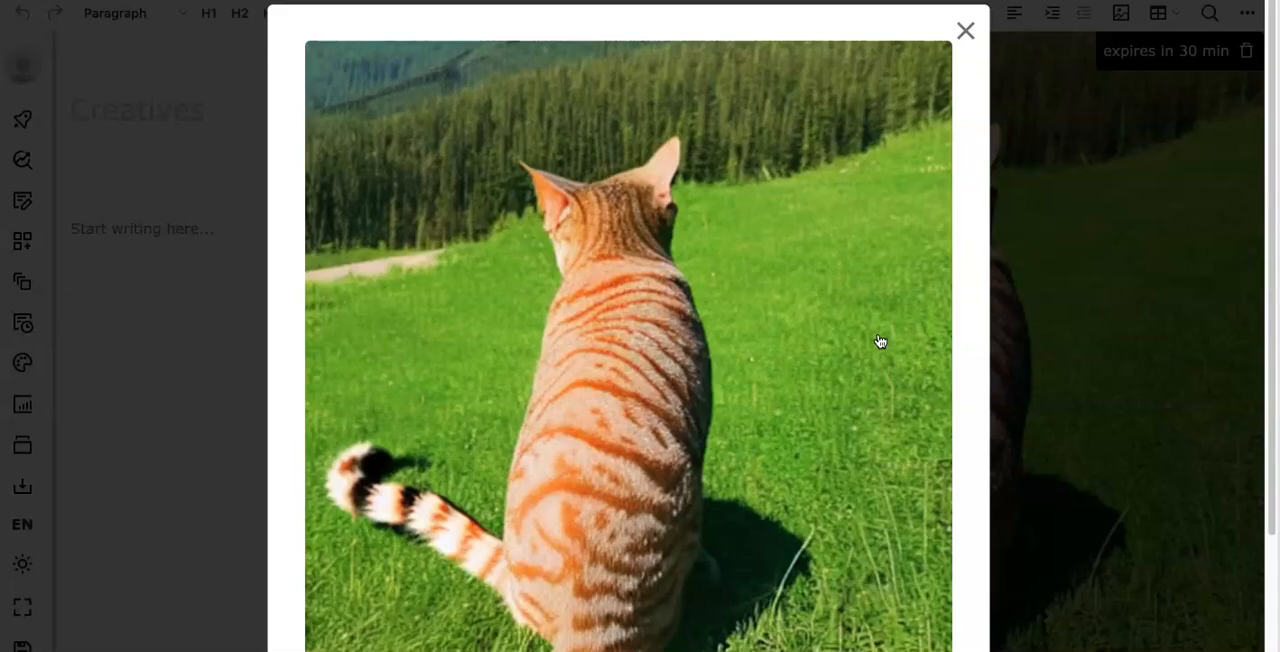
click(966, 31)
- Replace the drawing prompt with "Beautiful lake and the mountains and blue sky"
scroll(796, 375, up, 5)
drag(903, 217, 618, 216)
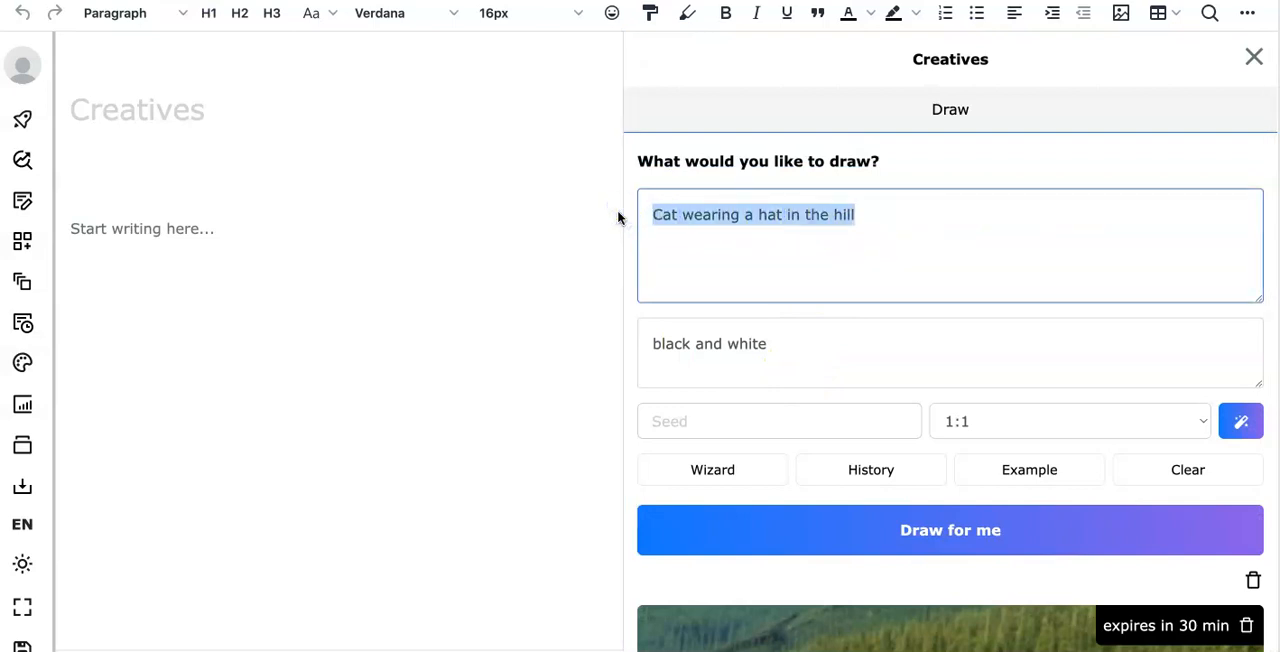
text(Beautiful)
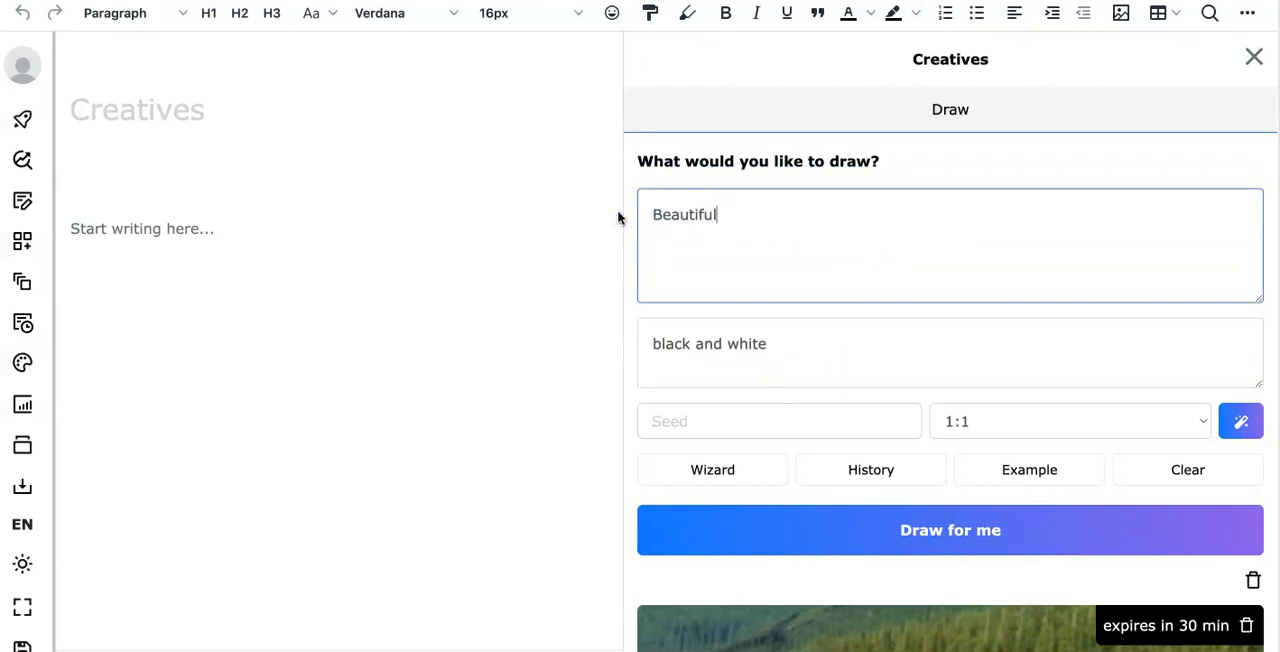
text( lake and the mountains)
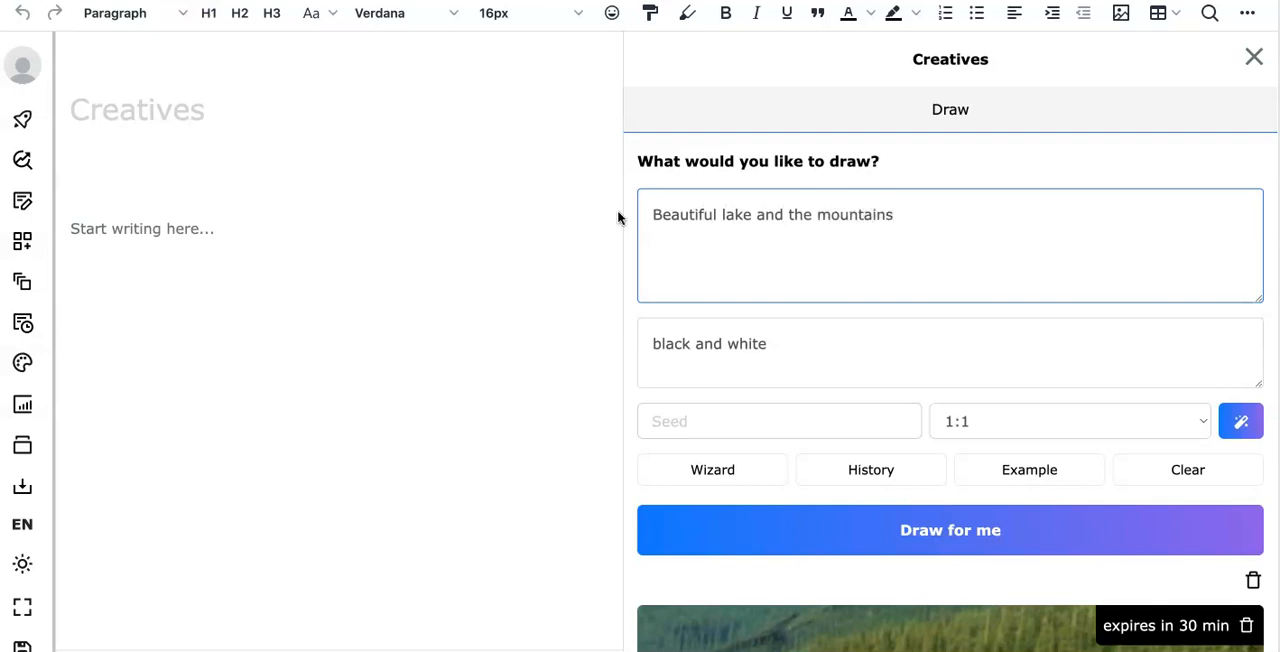
text( and blue sky)
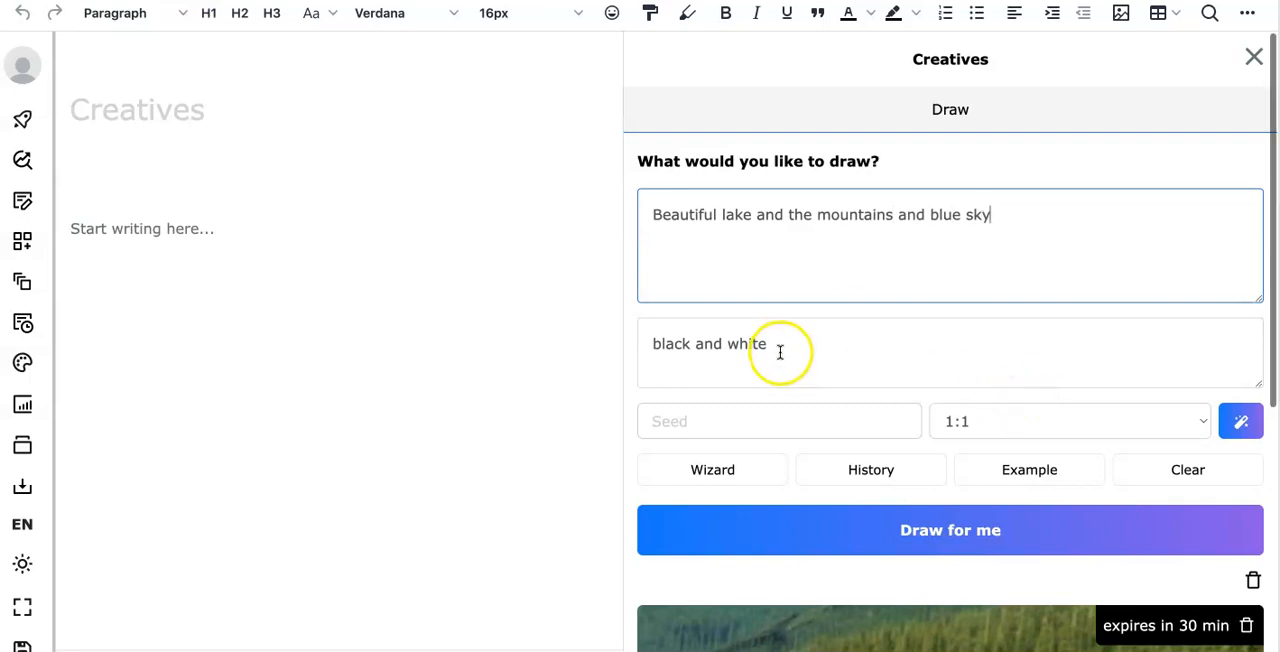
- Set the text for what to avoid to "black and white and watermark" and generate the image
drag(775, 345, 648, 346)
key(BackSpace)
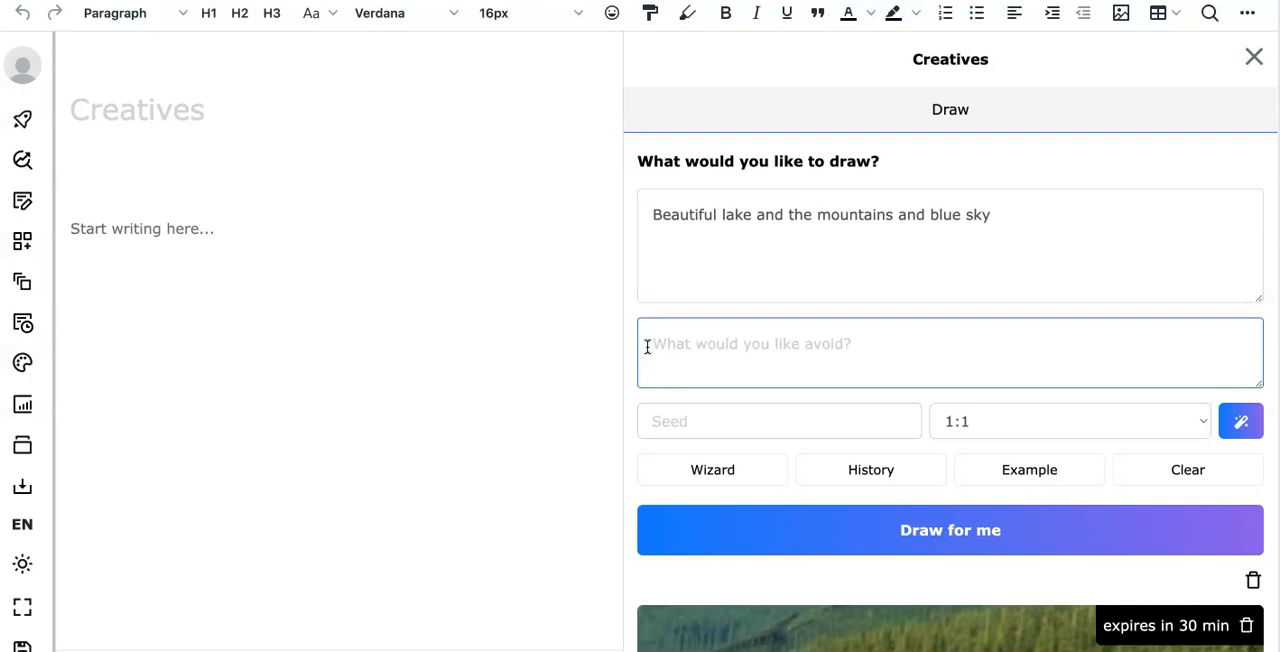
text(black)
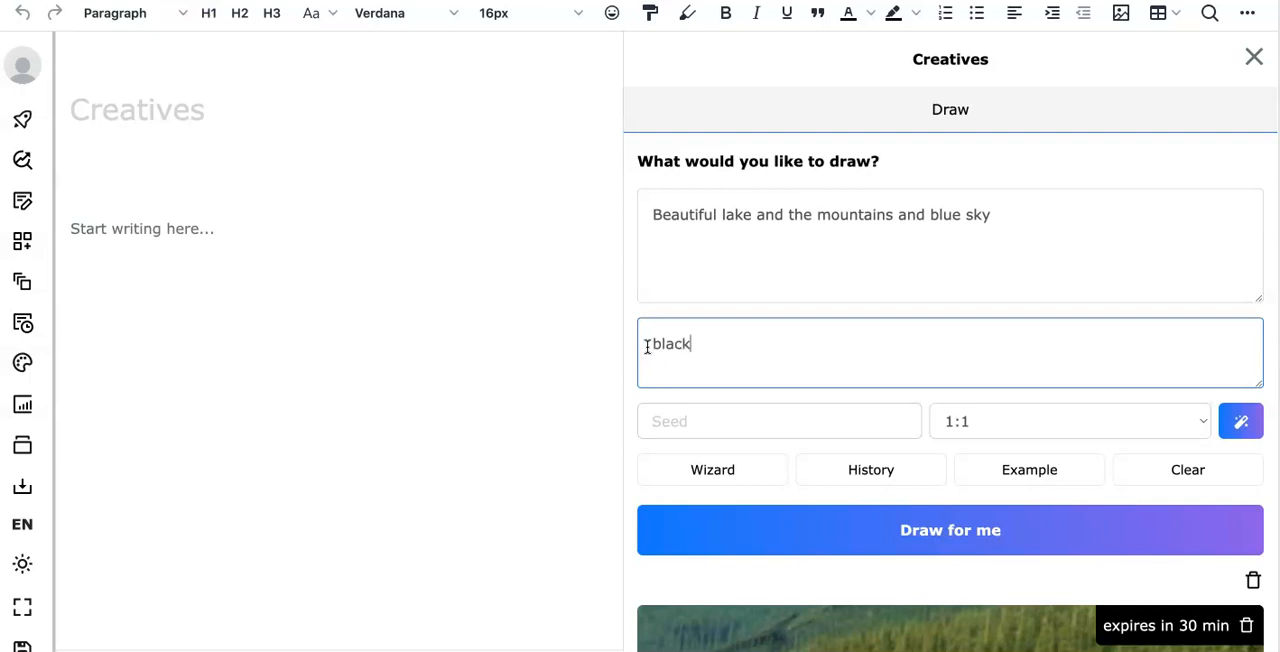
text( and white and watermark)
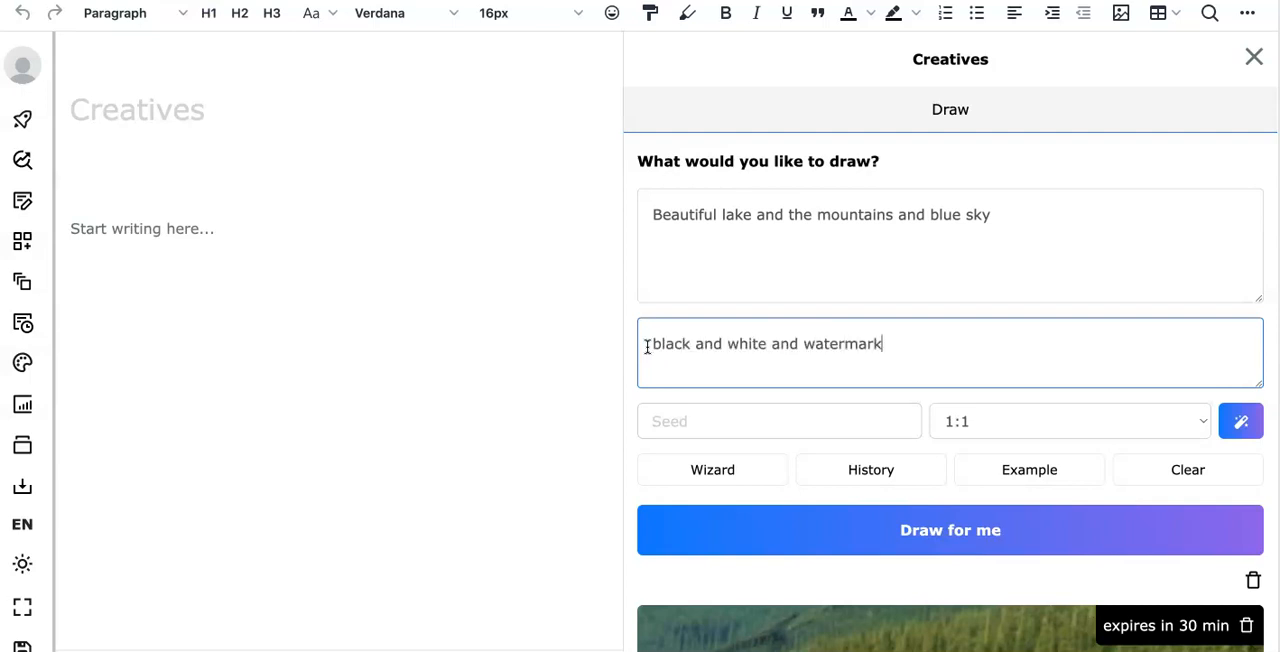
click(918, 536)
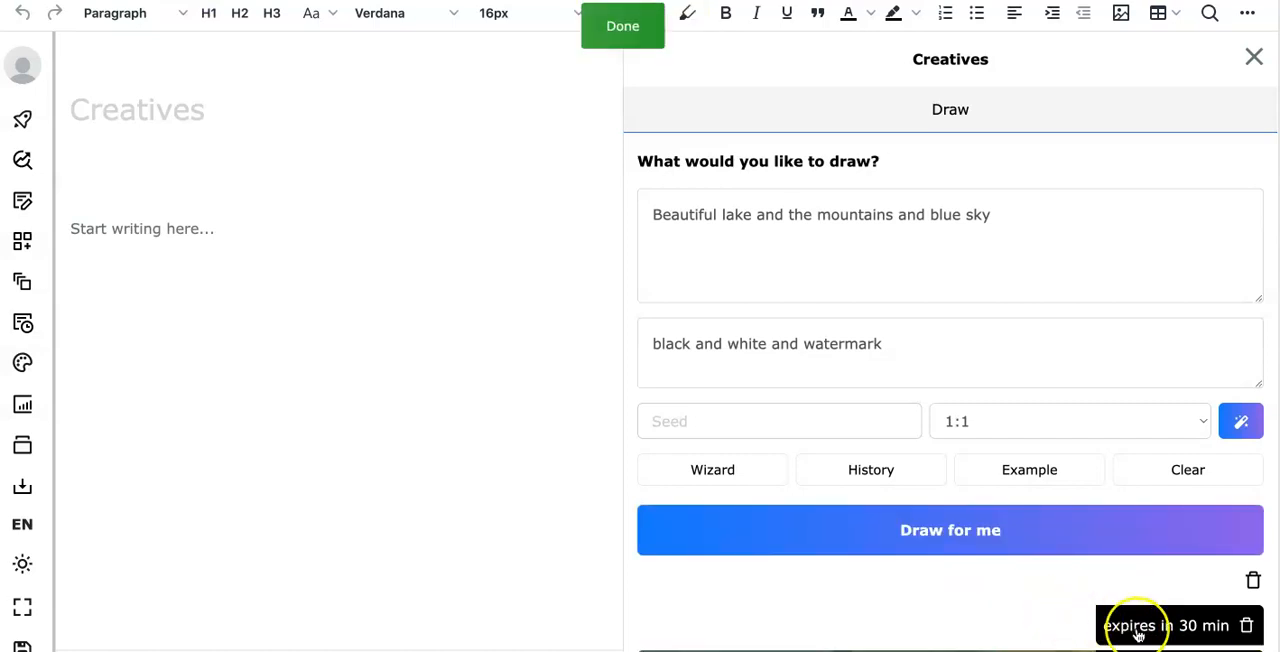
- Open the enlarged preview of the generated lake image and select its seed number for copying
scroll(1014, 520, down, 7)
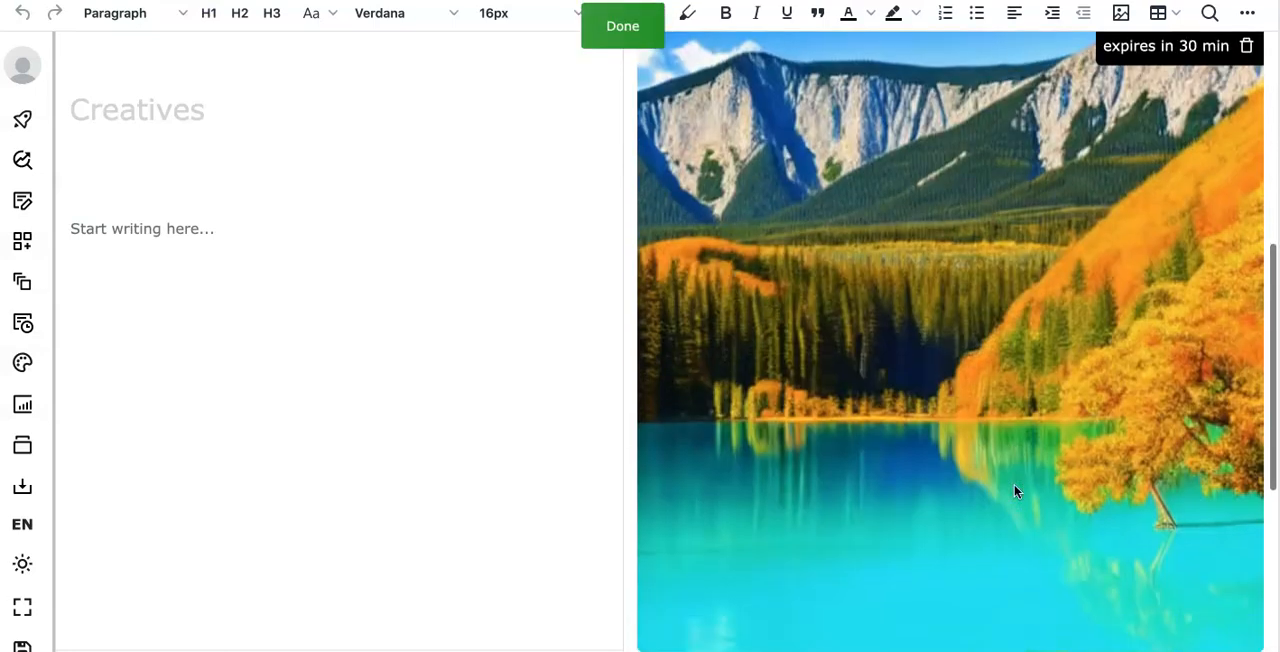
scroll(1014, 491, up, 2)
scroll(963, 380, down, 2)
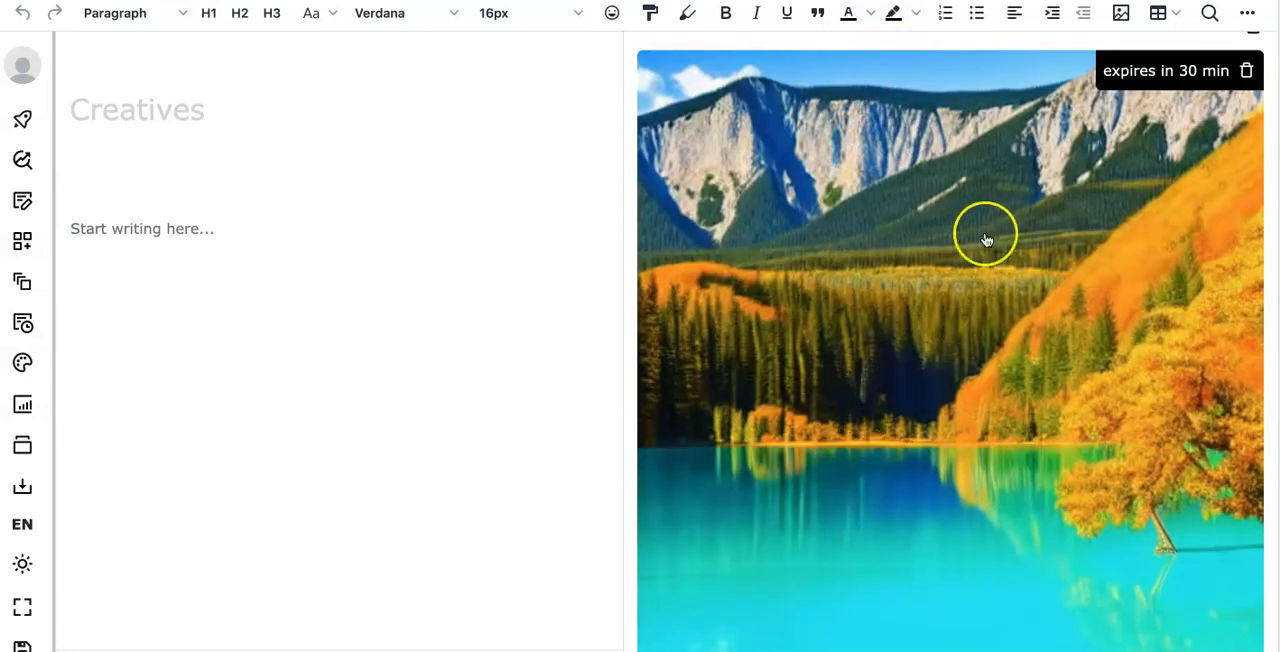
scroll(1007, 316, down, 5)
click(955, 224)
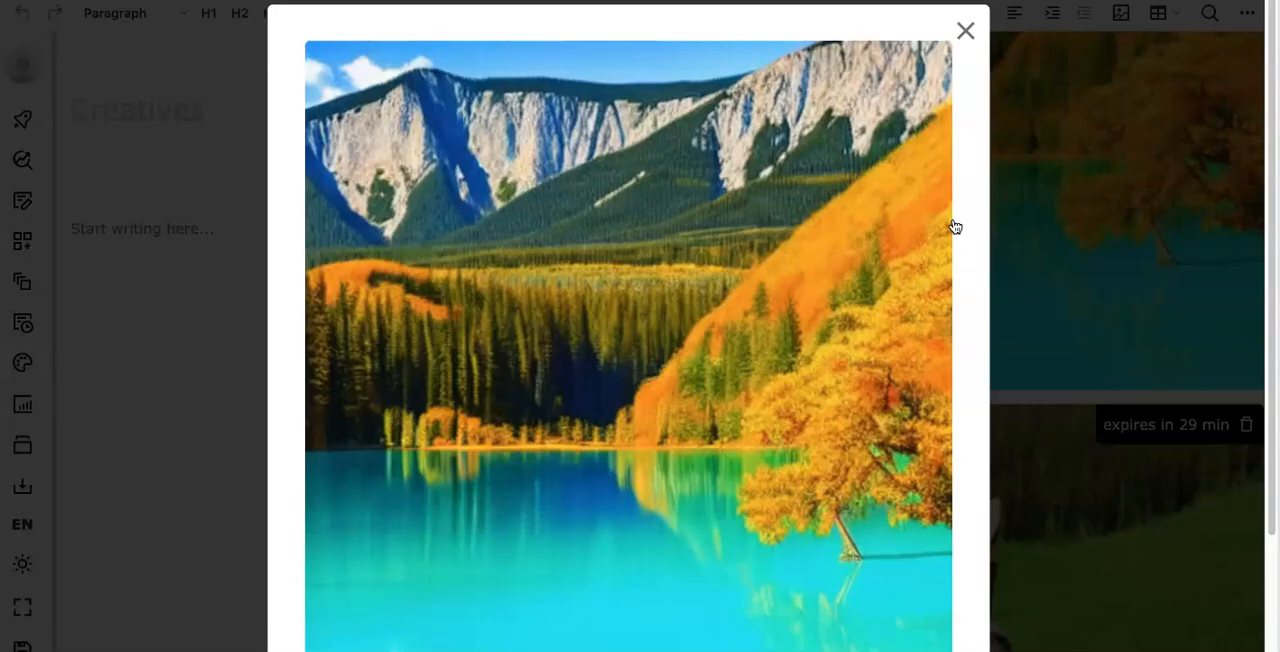
scroll(621, 527, down, 1)
double_click(621, 524)
key(ctrl+c)
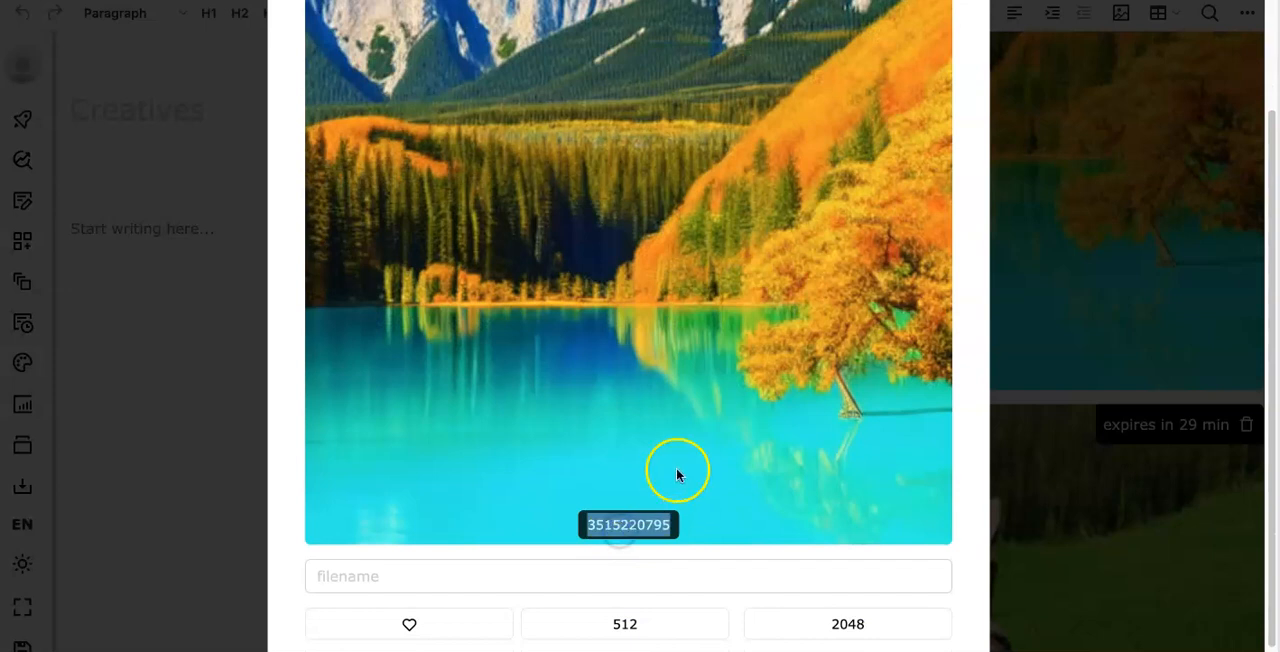
scroll(866, 200, up, 1)
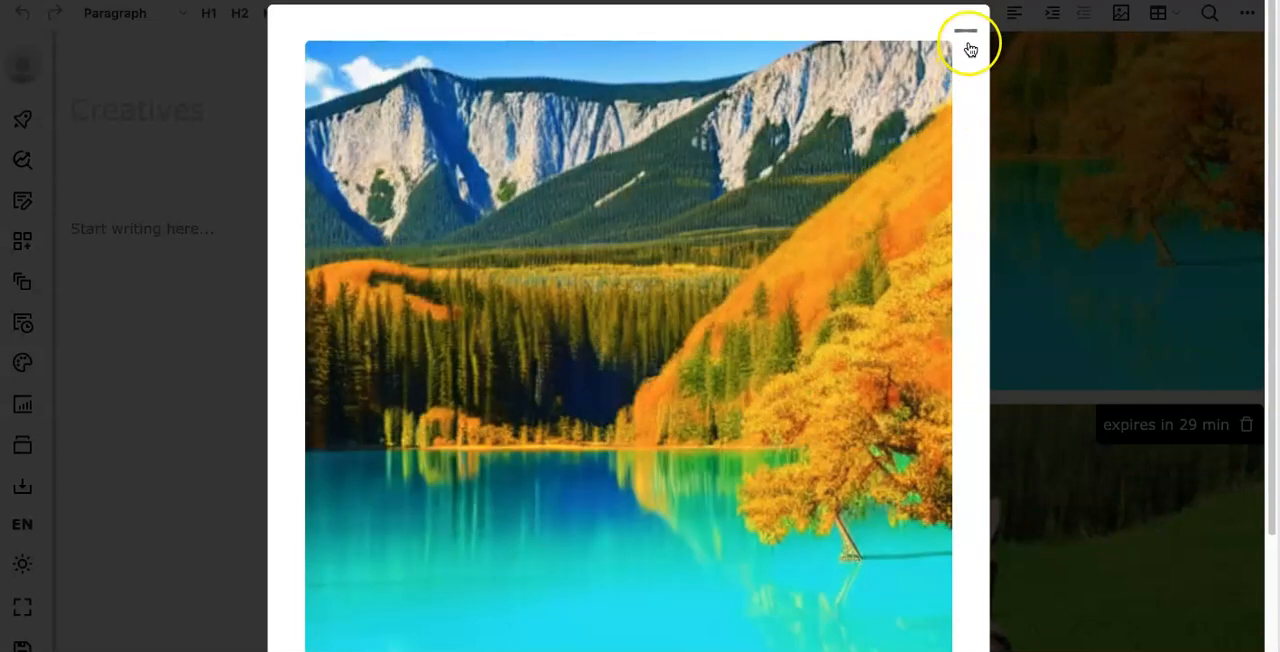
click(969, 36)
scroll(975, 380, up, 5)
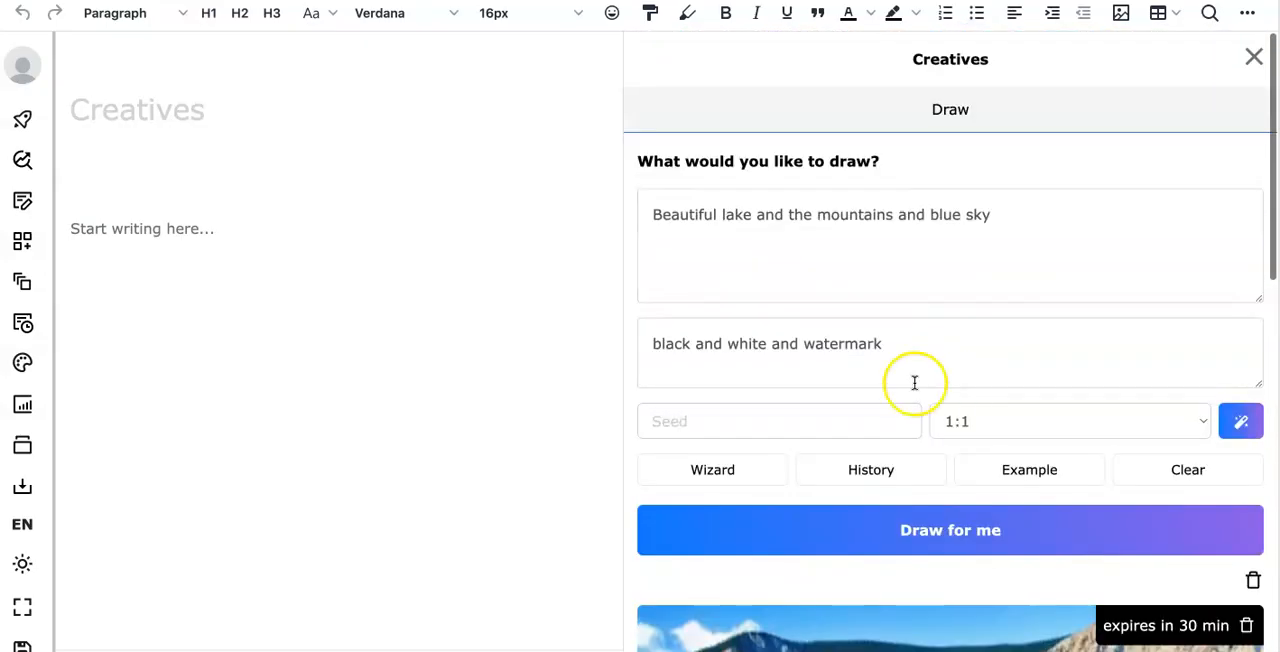
click(688, 428)
key(ctrl+v)
- Append "8k pixel perfect photo" to the end of the lake and mountains prompt
click(1010, 214)
text(8k pixel perfect photo)
- Set the image's aspect ratio to 16:9 and generate the drawing
click(1065, 432)
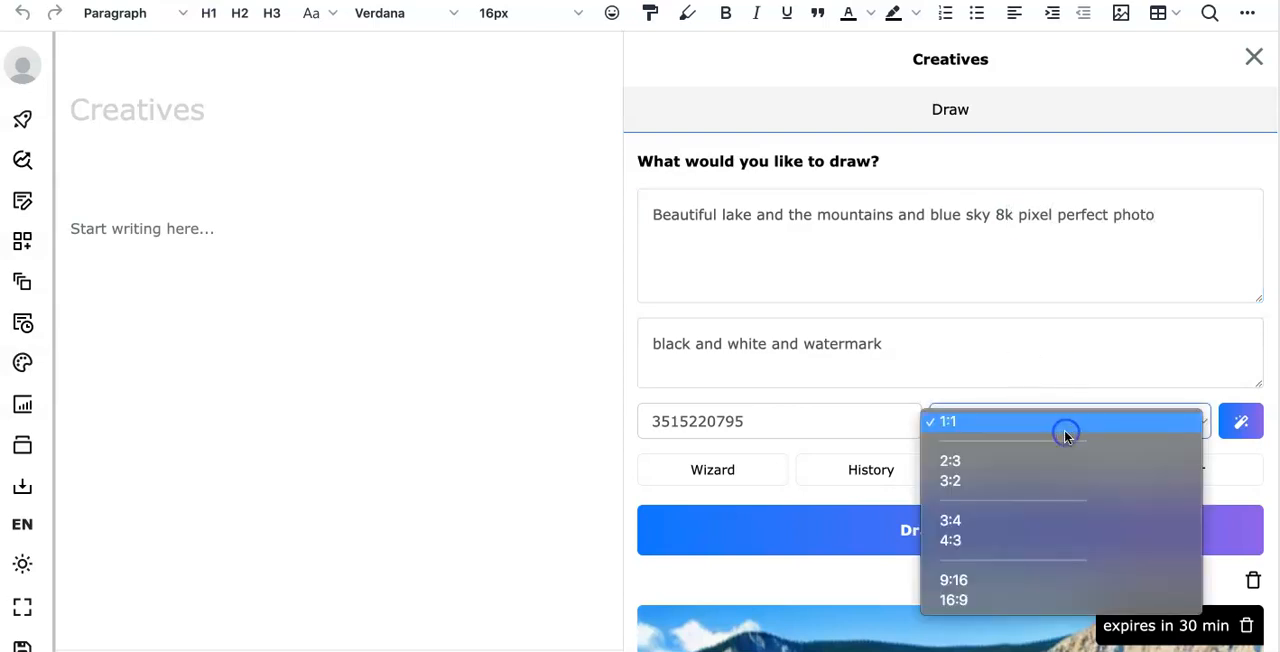
click(991, 598)
click(937, 535)
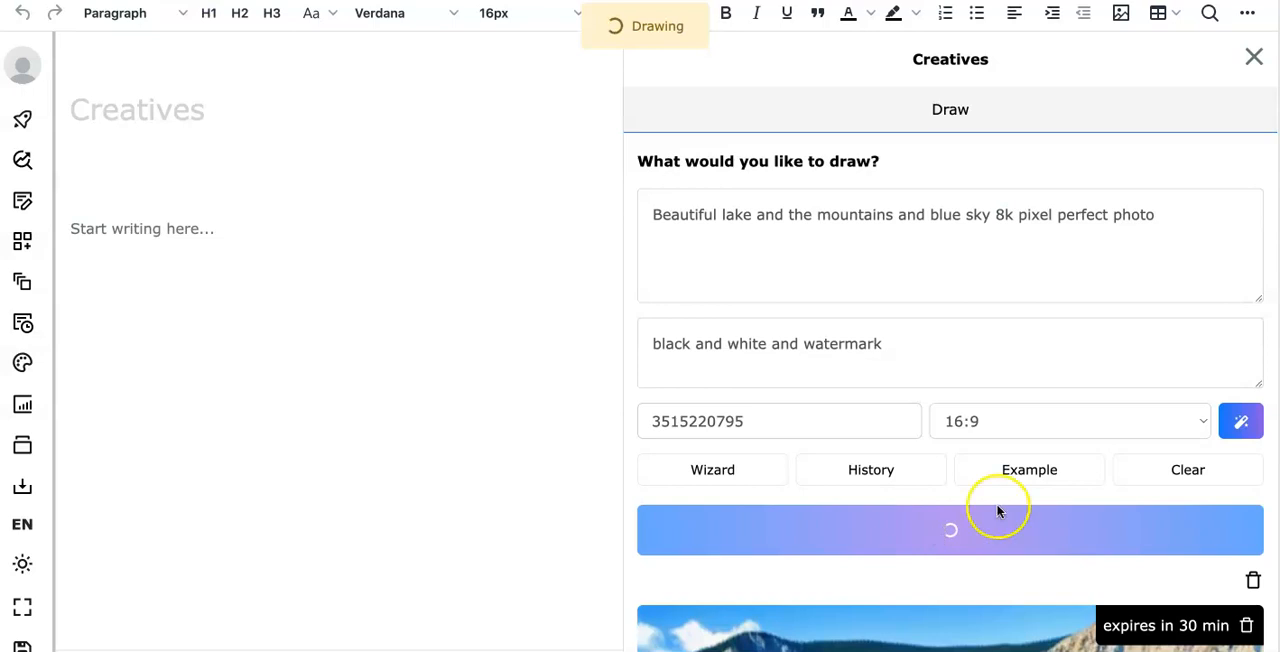
click(1240, 423)
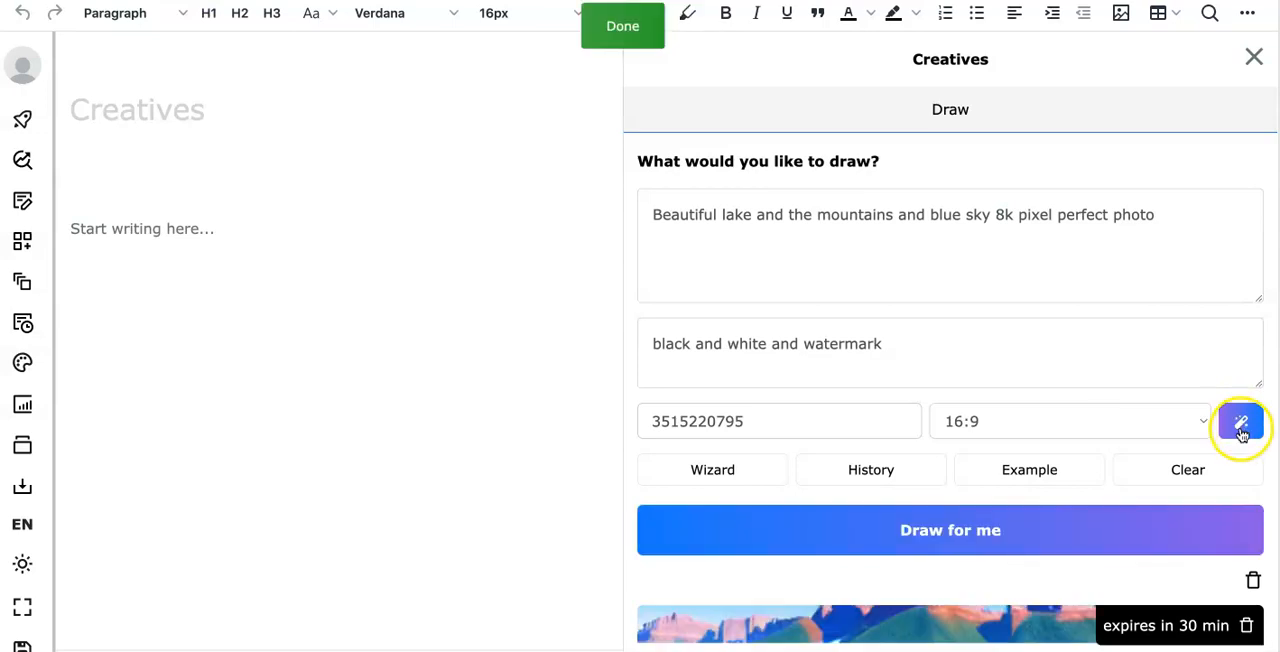
- Examine the newly generated widescreen lake image in its enlarged preview and close it
scroll(1106, 449, down, 1)
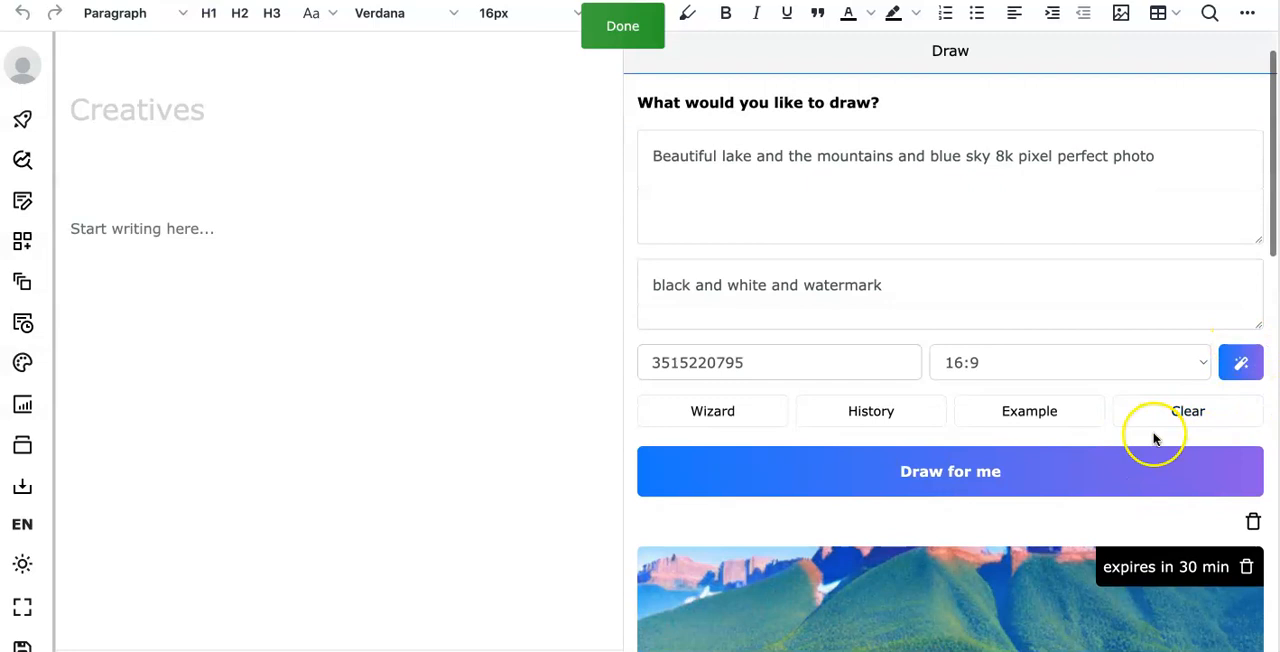
scroll(1152, 440, down, 4)
scroll(1150, 437, down, 1)
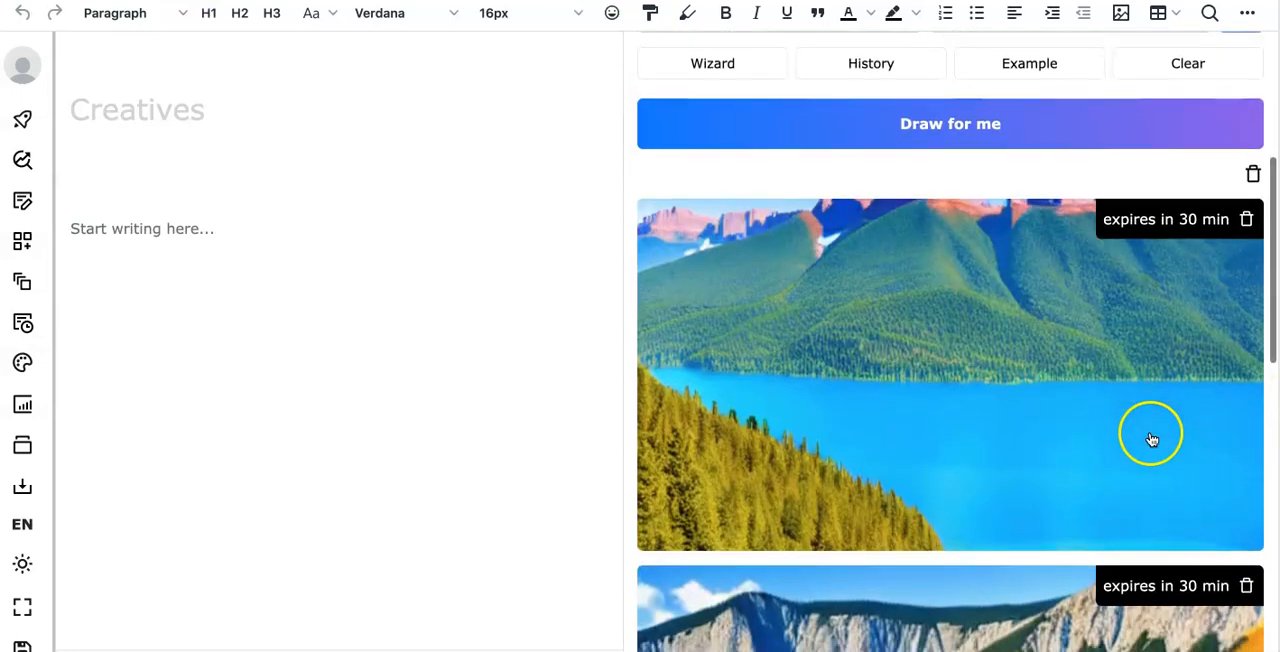
click(930, 388)
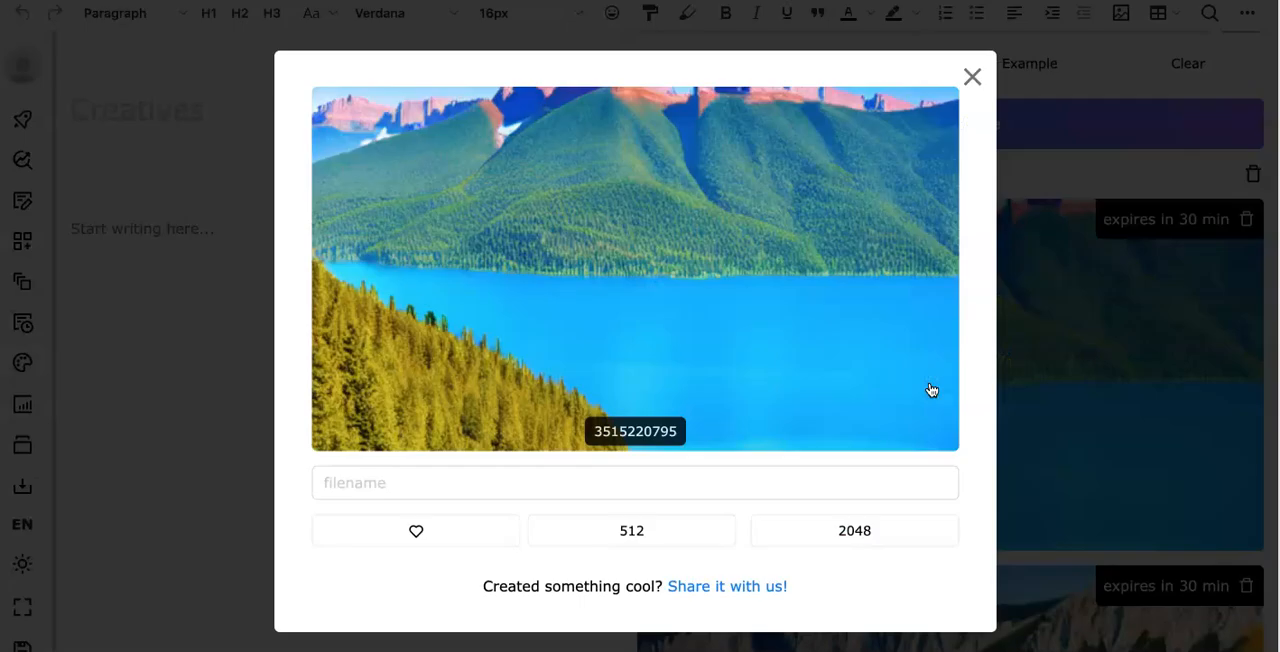
click(972, 77)
- Review the drawing settings and compare the widescreen lake image with the earlier square one
scroll(1000, 200, up, 4)
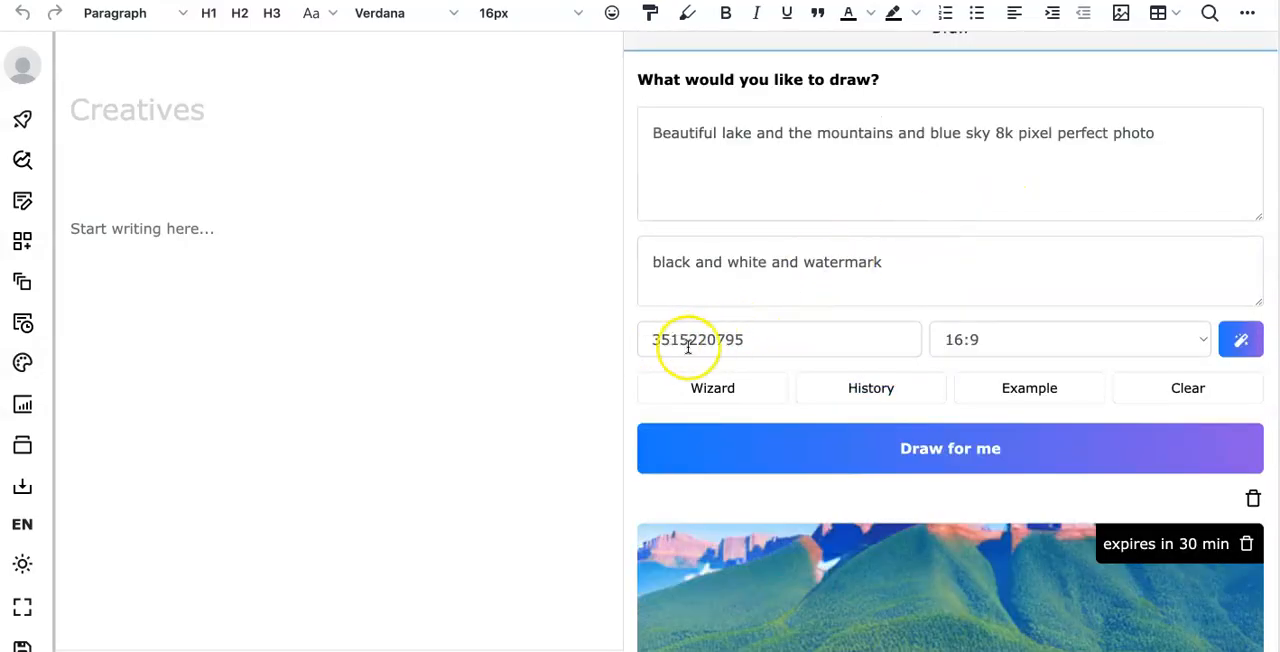
scroll(680, 340, down, 4)
scroll(760, 360, down, 3)
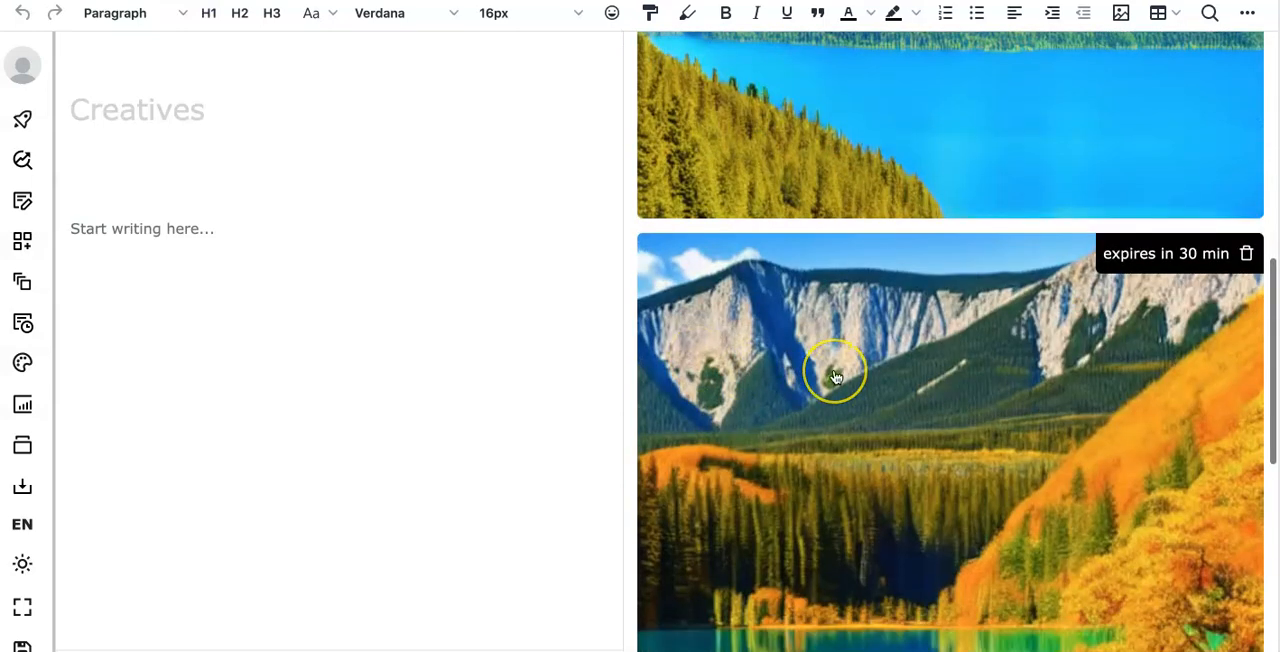
scroll(836, 377, down, 2)
scroll(826, 449, down, 2)
scroll(851, 363, up, 10)
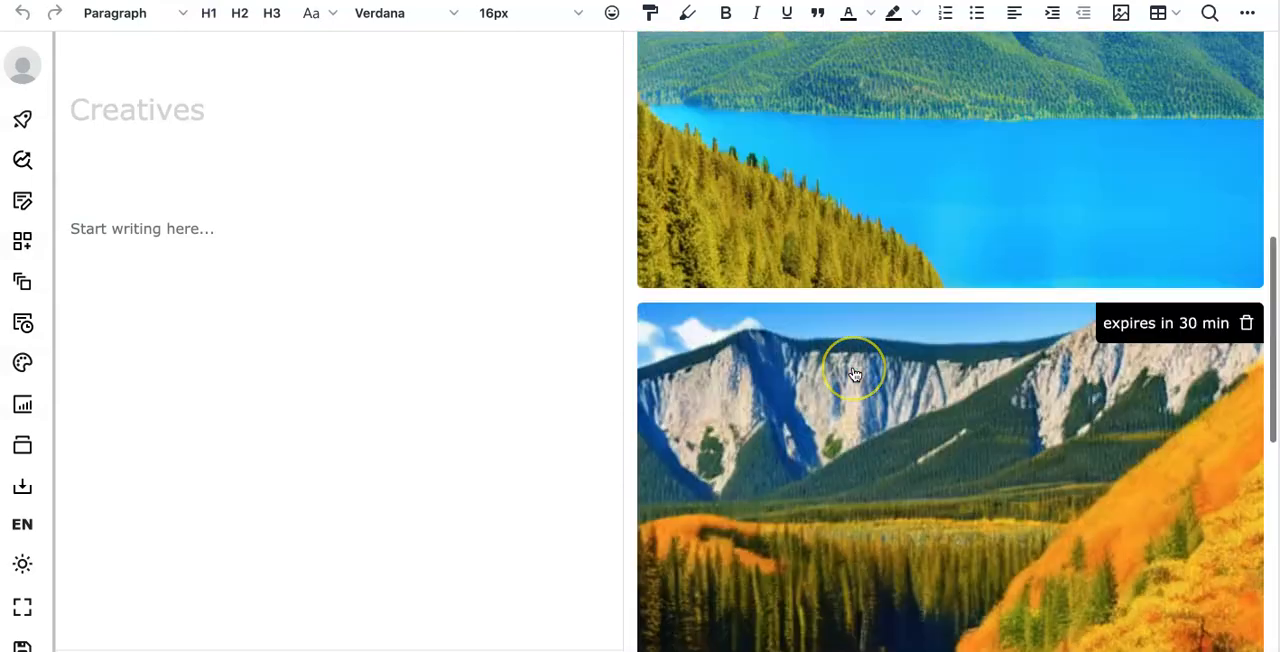
scroll(855, 374, up, 1)
click(864, 317)
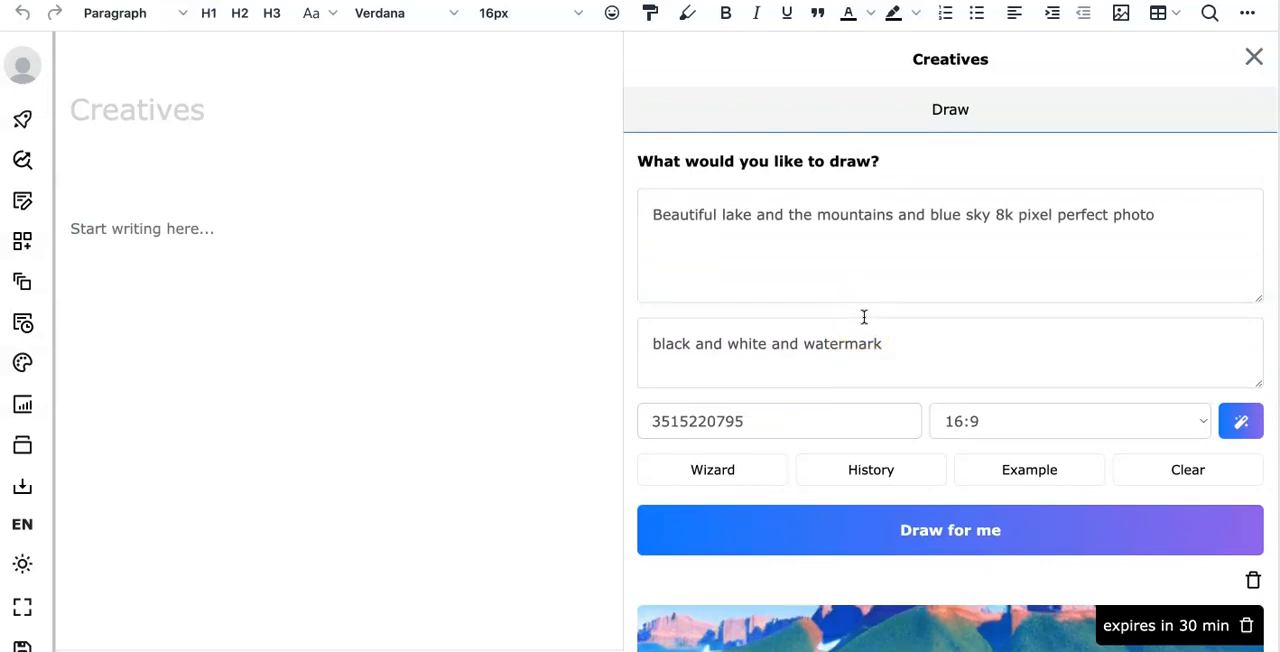
- Open the widescreen lake image, mark it as liked and close the preview
scroll(868, 331, down, 4)
click(918, 395)
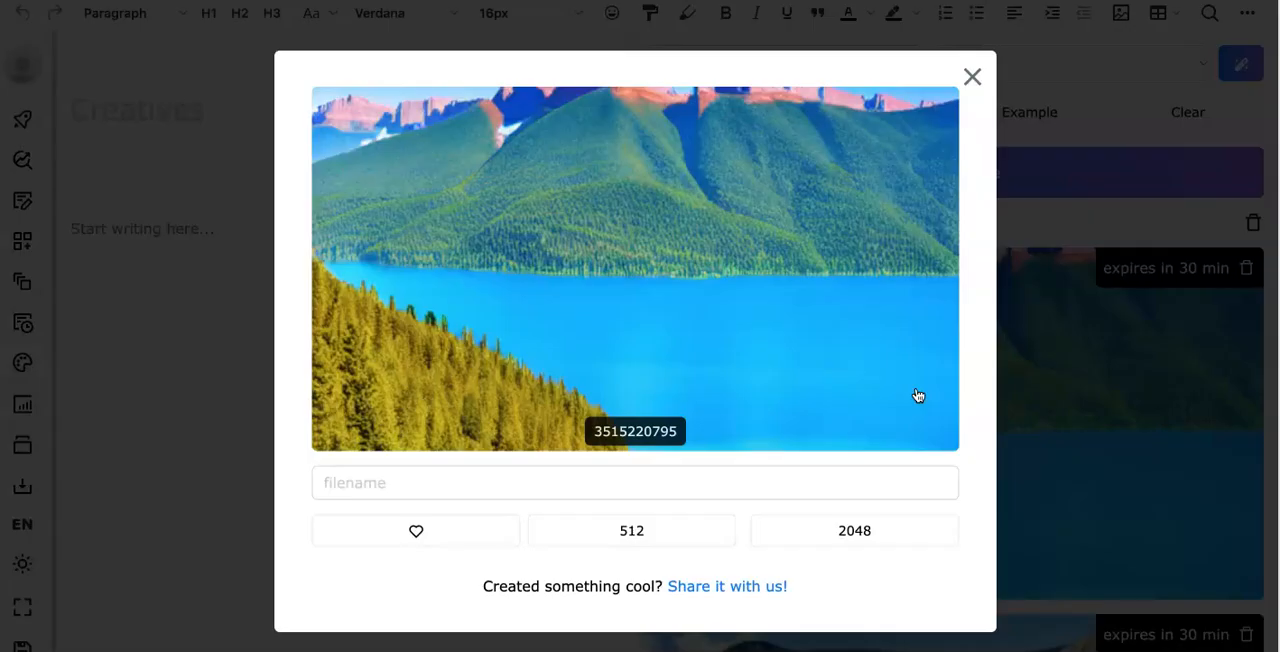
click(838, 534)
click(421, 532)
click(473, 487)
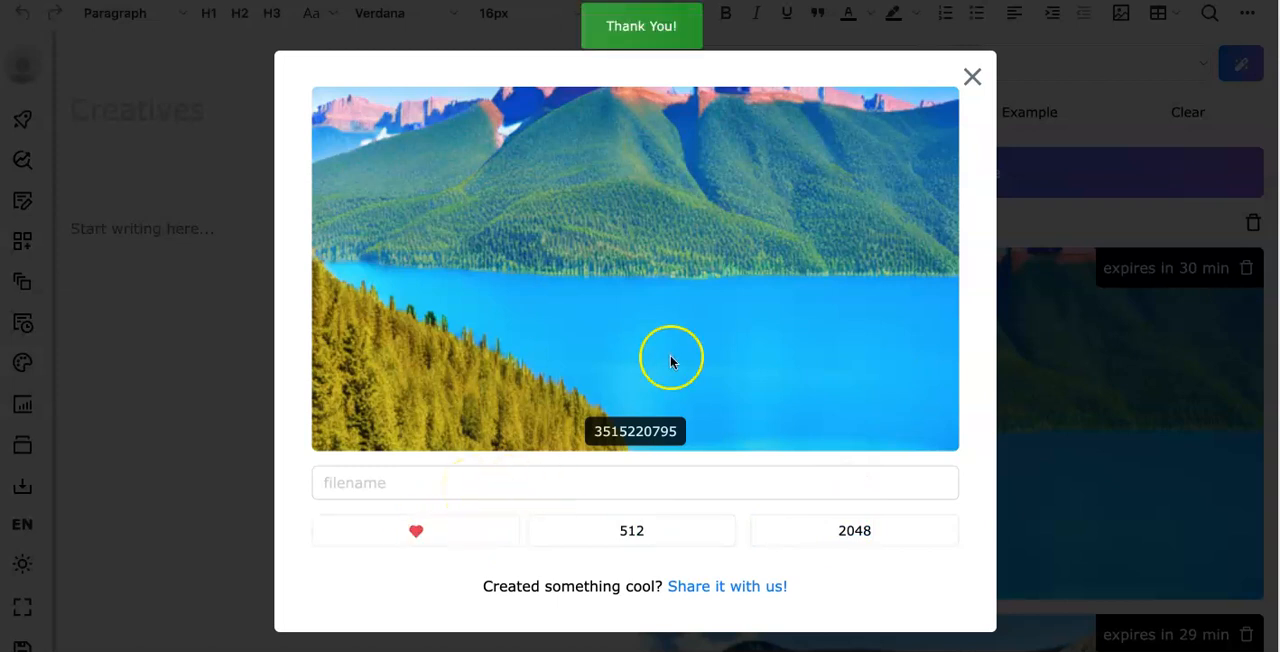
click(976, 83)
- Select the entire text of the drawing prompt
scroll(943, 200, up, 4)
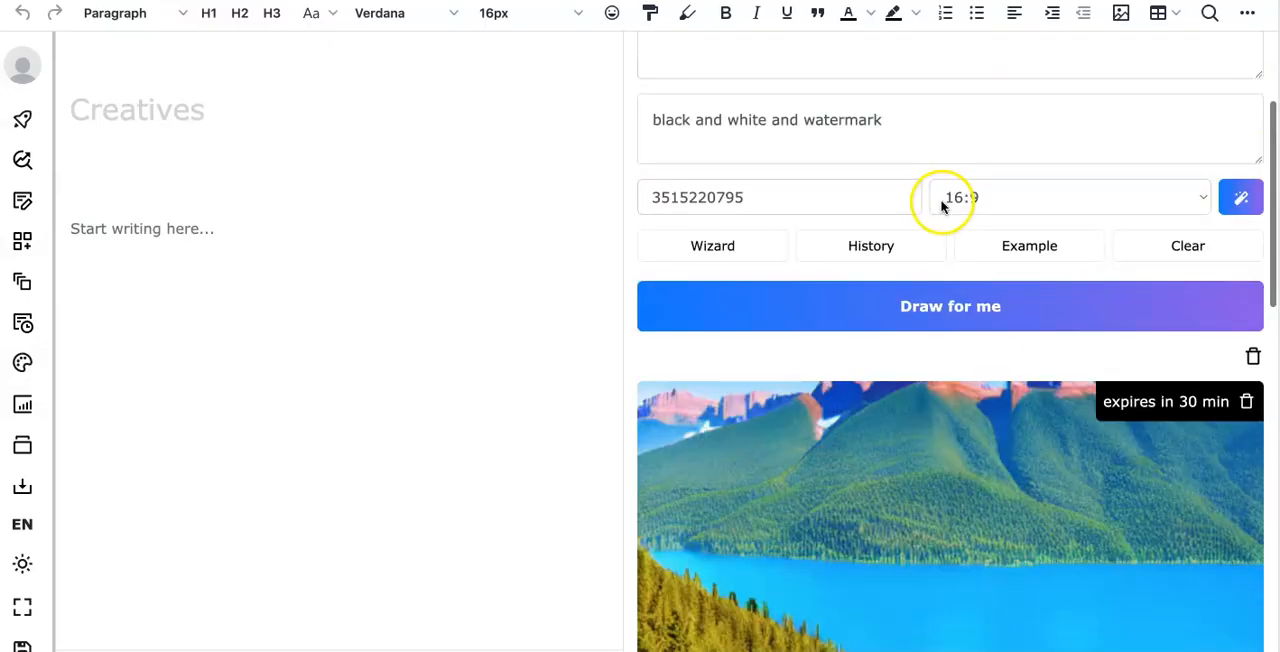
drag(1162, 214, 640, 212)
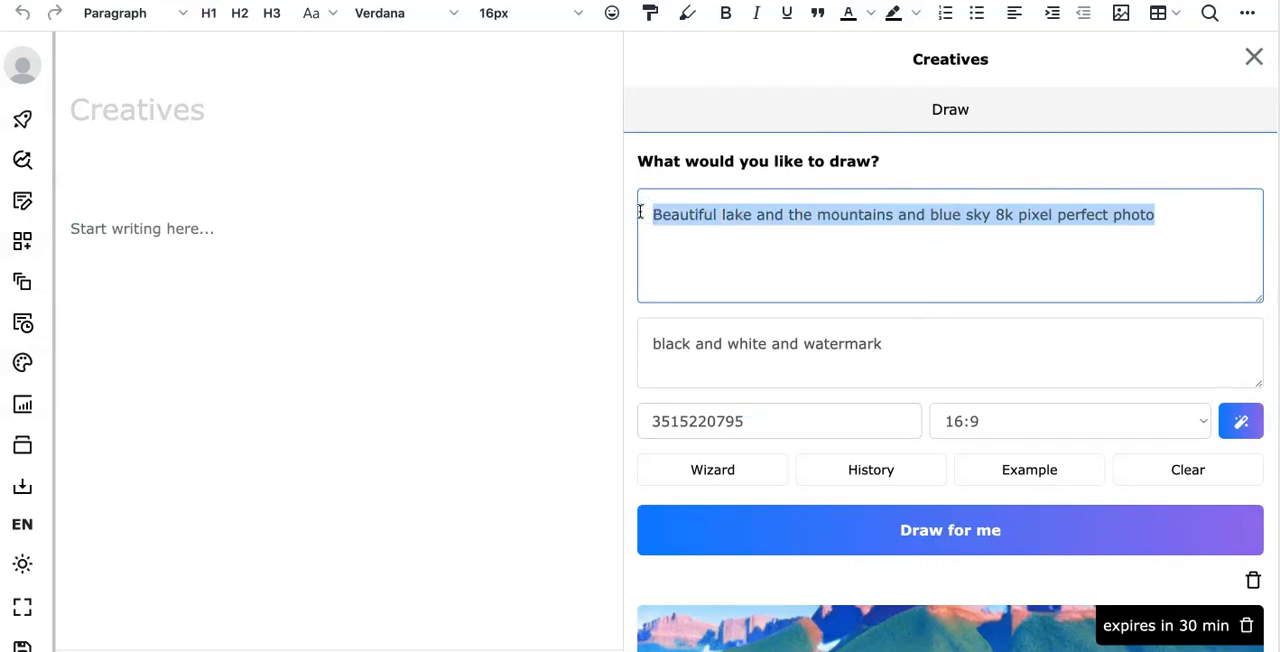